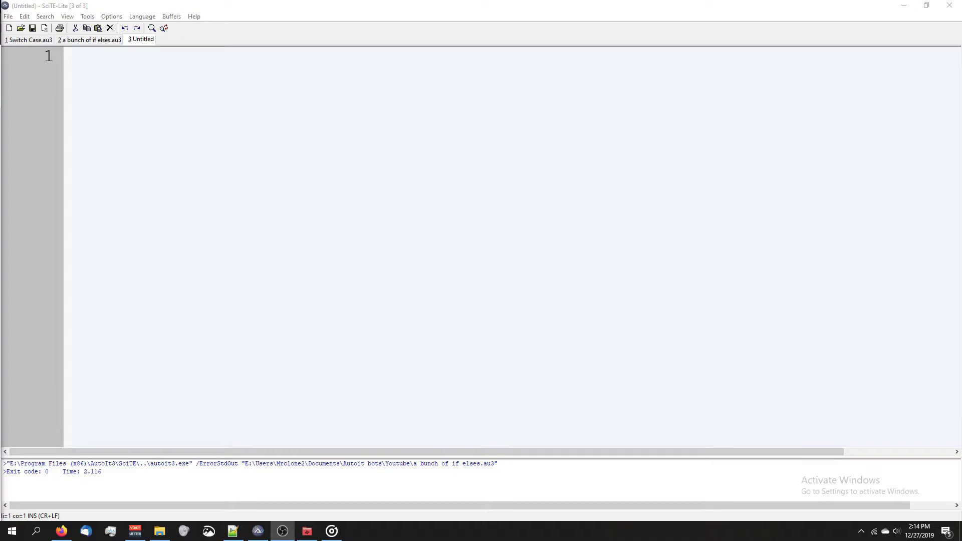
# - Switch to the 'a bunch of if elses.au3' buffer with its if-elseif chain on $num
pyautogui.hotkey('ctrl', 'Tab')
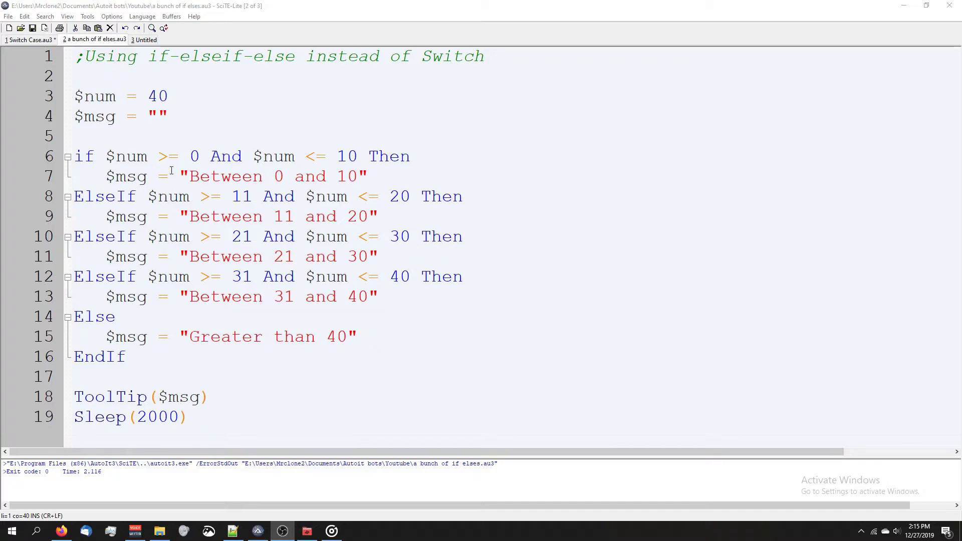
# - Highlight the script body, the line 6 upper-bound check and the ElseIf branches while explaining them
pyautogui.click(75, 136)
pyautogui.moveTo(75, 97); pyautogui.dragTo(407, 436)
pyautogui.click(436, 377)
pyautogui.click(208, 156)
pyautogui.click(333, 157)
pyautogui.click(260, 154)
pyautogui.moveTo(242, 157); pyautogui.dragTo(337, 156)
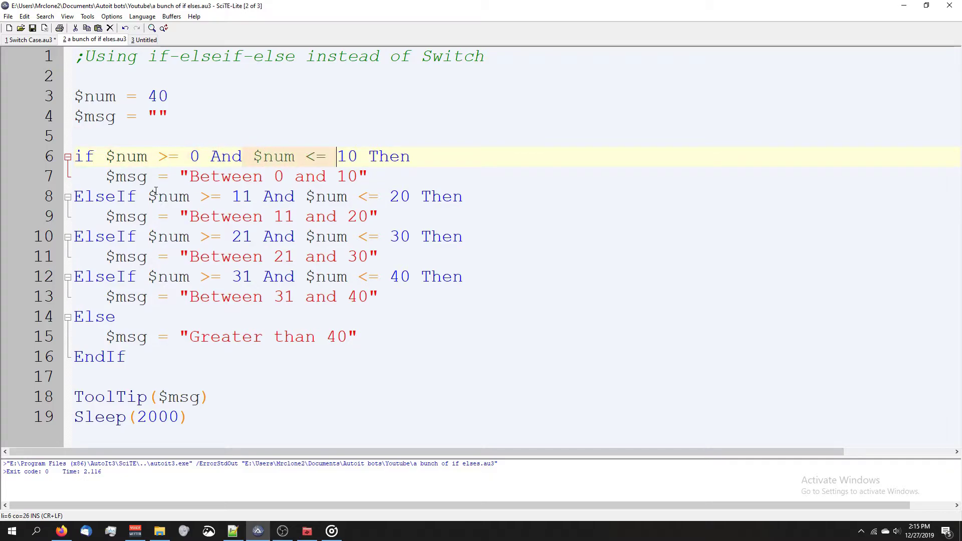
pyautogui.moveTo(156, 193); pyautogui.dragTo(537, 403)
pyautogui.click(376, 317)
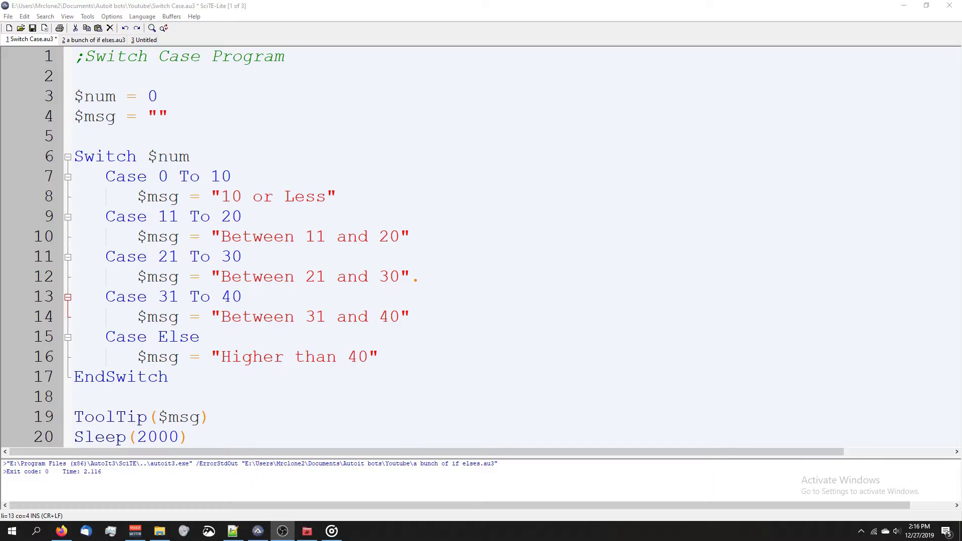
pyautogui.click(99, 99)
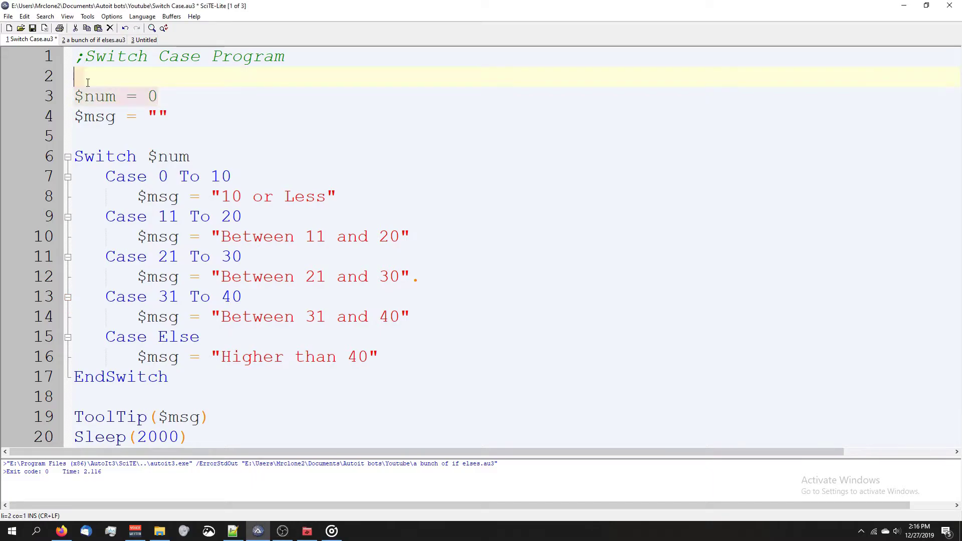
pyautogui.press('Home')
pyautogui.click(174, 129)
pyautogui.press('Up')
pyautogui.moveTo(23, 140); pyautogui.dragTo(321, 387)
pyautogui.click(641, 329)
pyautogui.doubleClick(96, 160)
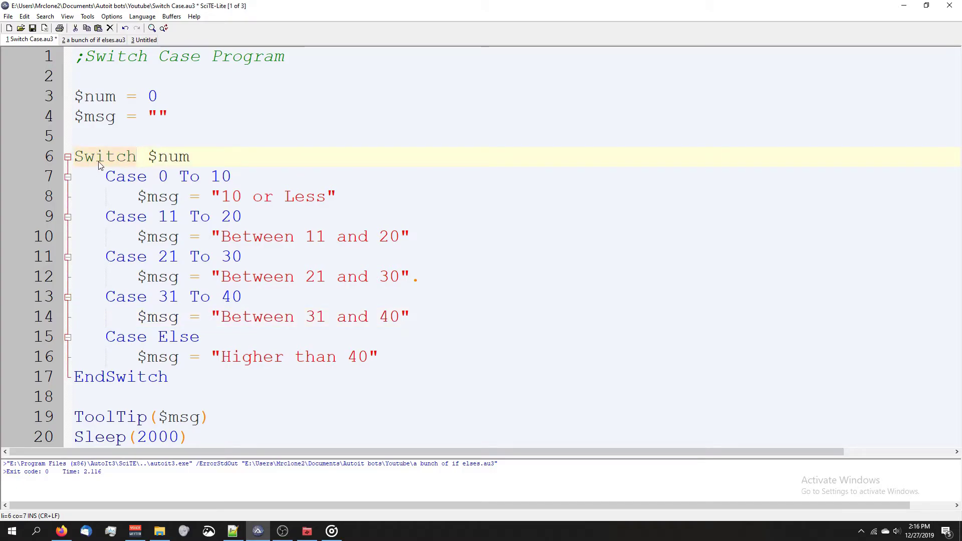
pyautogui.doubleClick(180, 157)
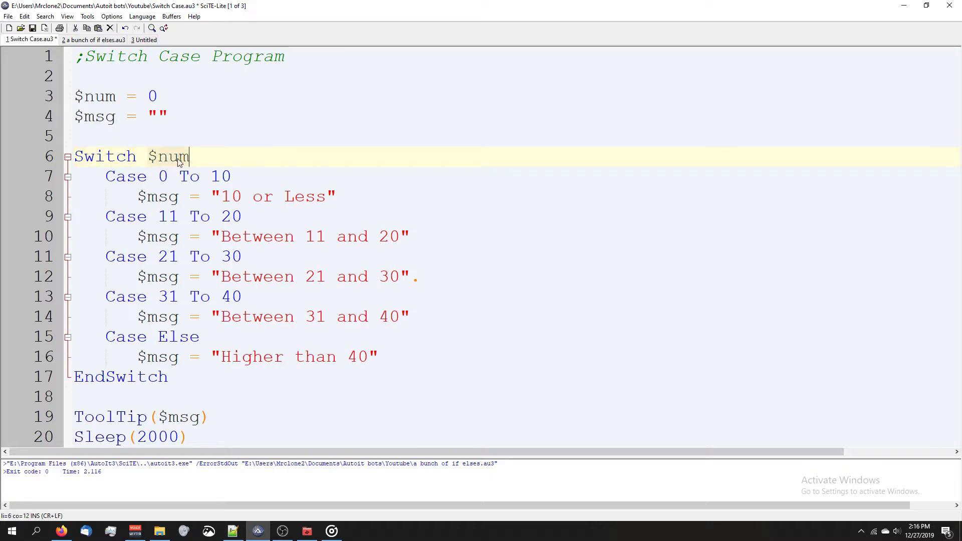
pyautogui.click(195, 161)
pyautogui.press('Down')
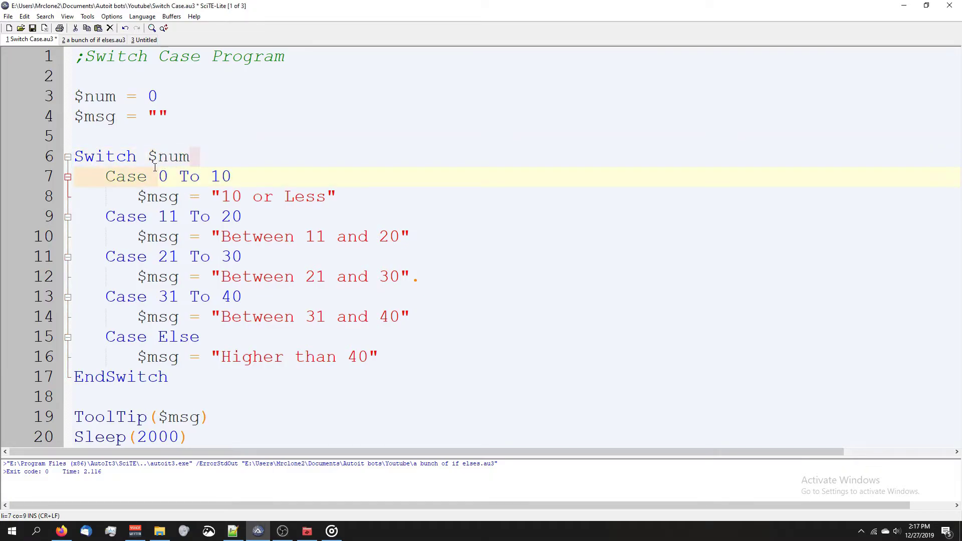
pyautogui.press('Up')
pyautogui.press('Left')
pyautogui.press('Left')
pyautogui.press('Left')
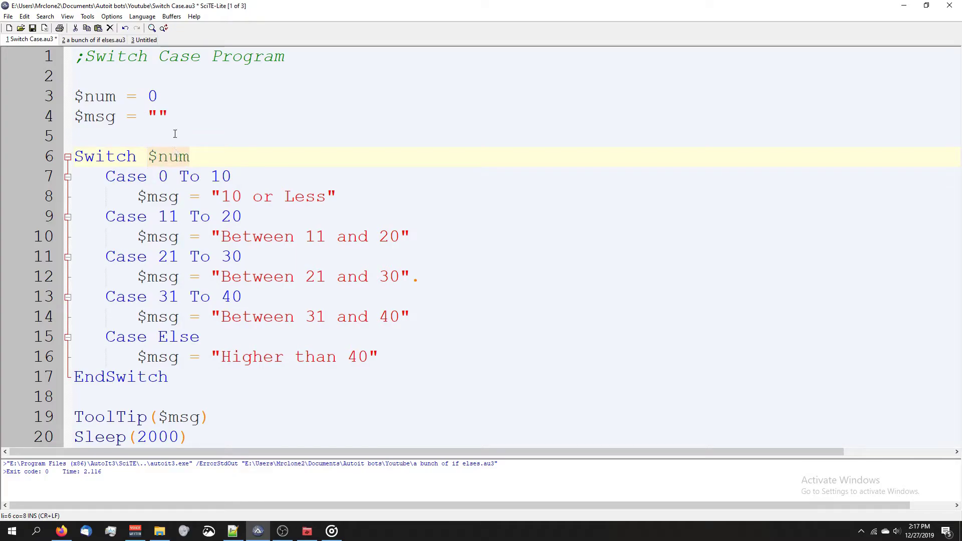
pyautogui.hotkey('alt', 'Tab')
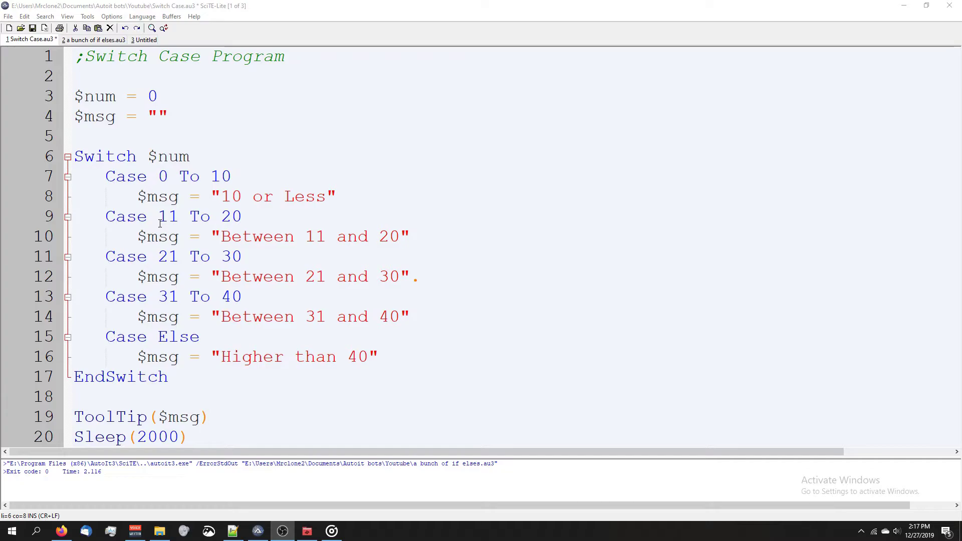
# - Highlight the first Case range, 0 To 10, and its message line
pyautogui.click(151, 176)
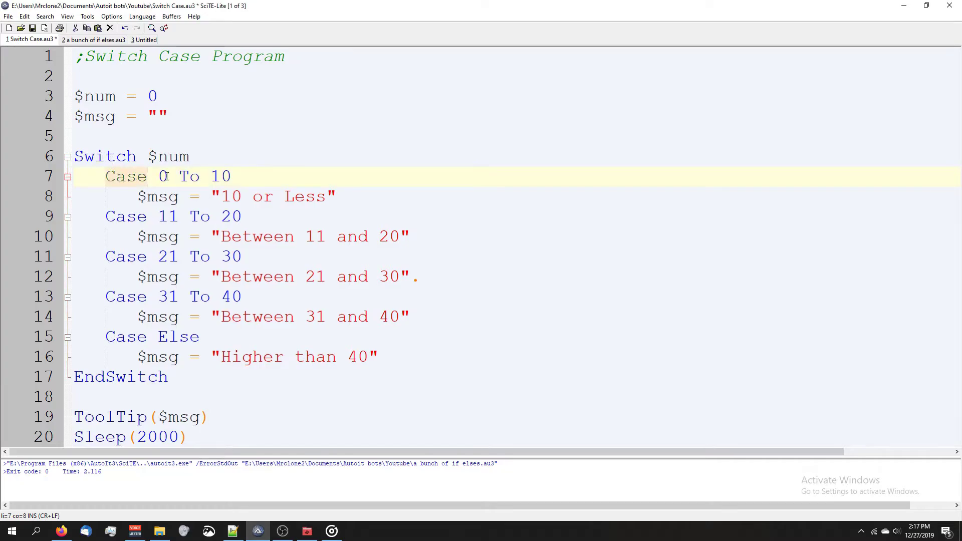
pyautogui.click(151, 156)
pyautogui.click(166, 176)
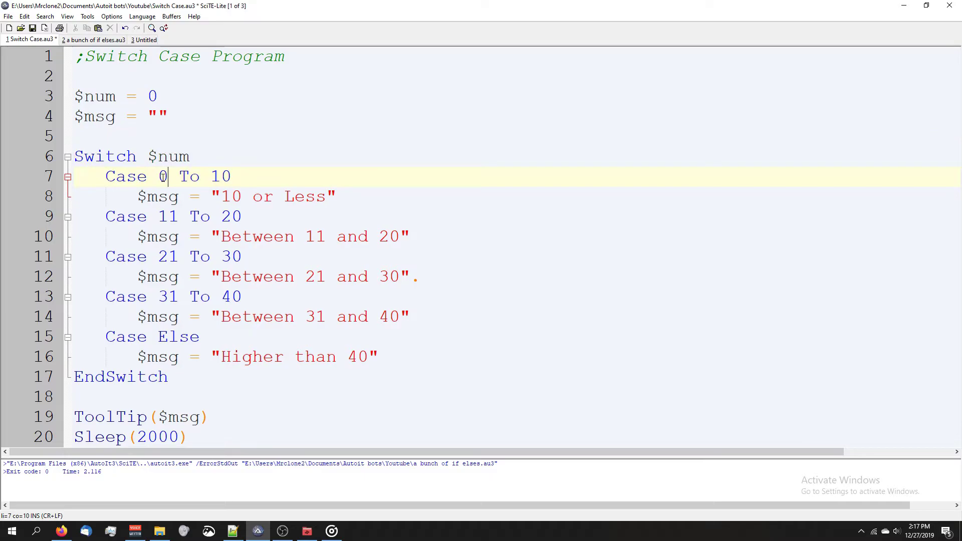
pyautogui.doubleClick(224, 177)
pyautogui.moveTo(140, 196); pyautogui.dragTo(379, 197)
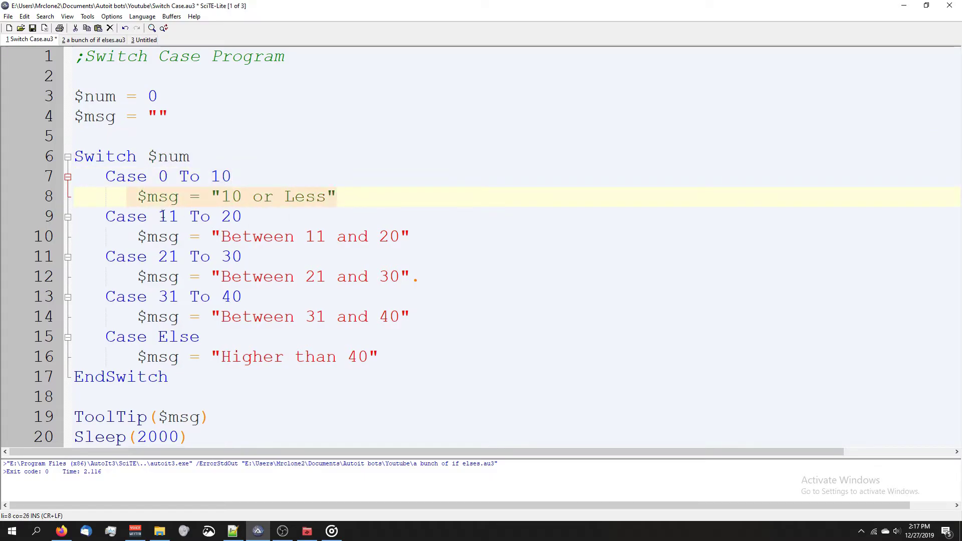
# - Highlight the 11 To 20 case, its message, and the Case Else 'Higher than 40' line
pyautogui.click(140, 216)
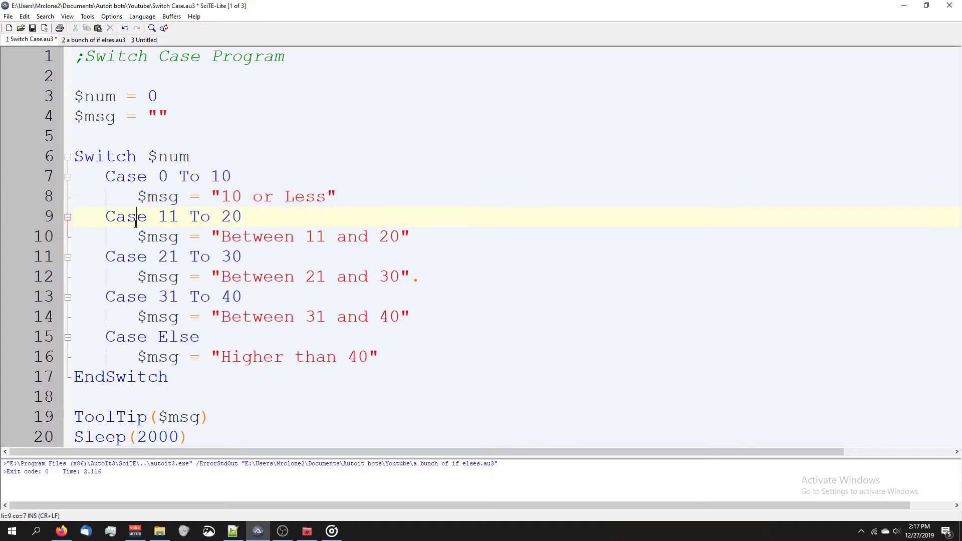
pyautogui.doubleClick(169, 217)
pyautogui.doubleClick(232, 216)
pyautogui.moveTo(140, 237); pyautogui.dragTo(470, 242)
pyautogui.click(201, 336)
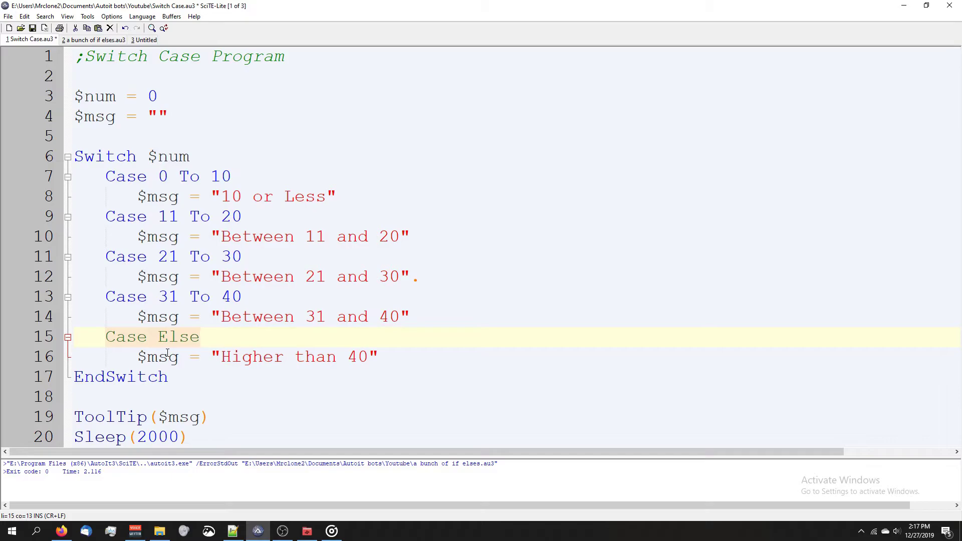
pyautogui.click(95, 357)
pyautogui.moveTo(94, 356); pyautogui.dragTo(462, 369)
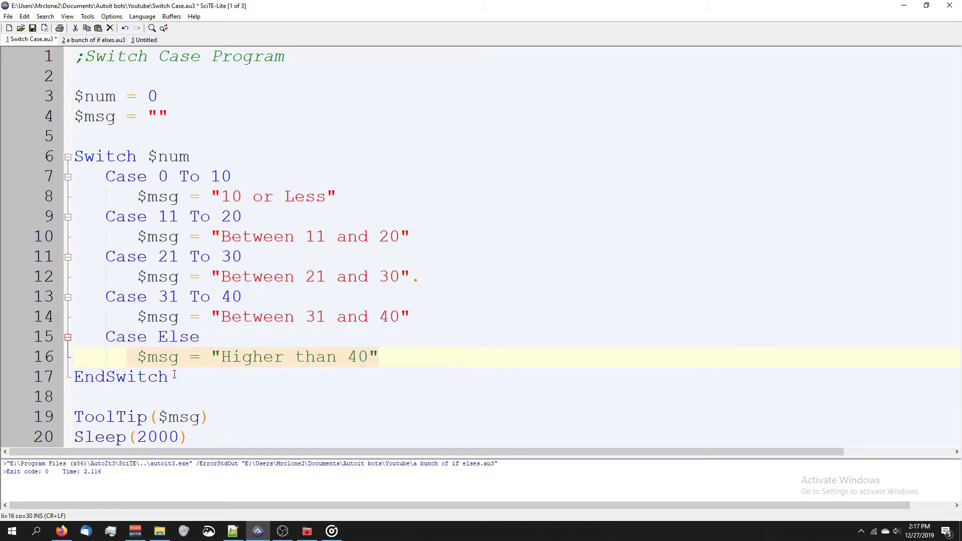
pyautogui.press('Down')
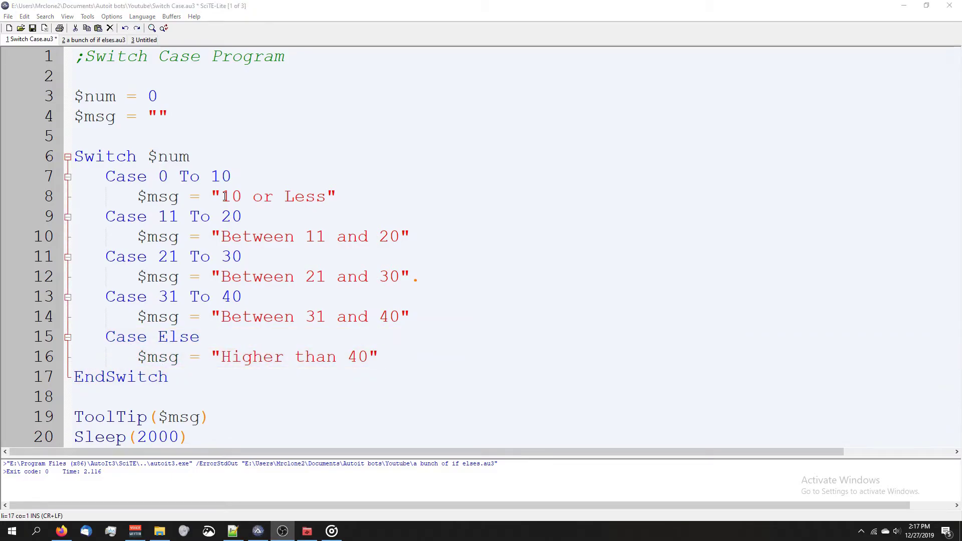
# - Copy $num and paste it over the word Case on lines 7 and 9
pyautogui.doubleClick(119, 176)
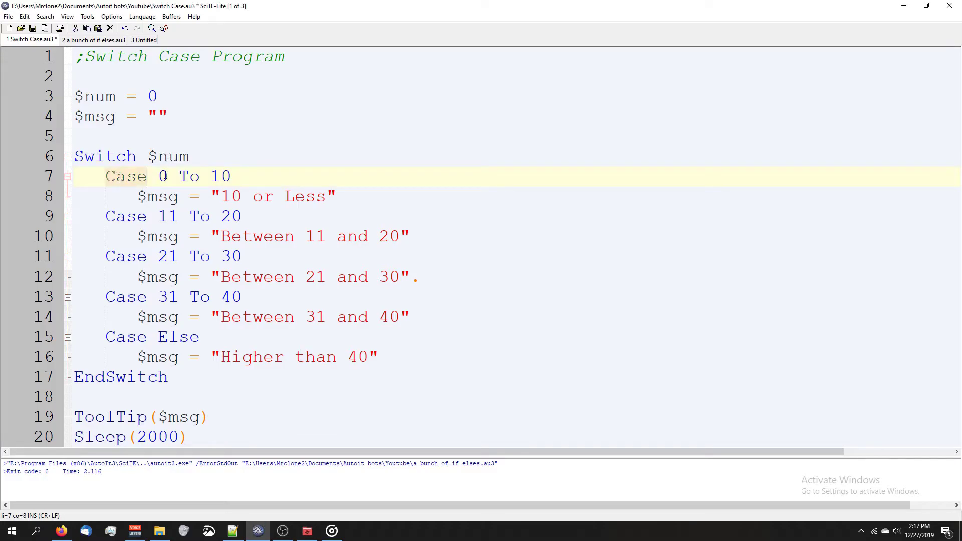
pyautogui.doubleClick(168, 157)
pyautogui.hotkey('ctrl', 'c')
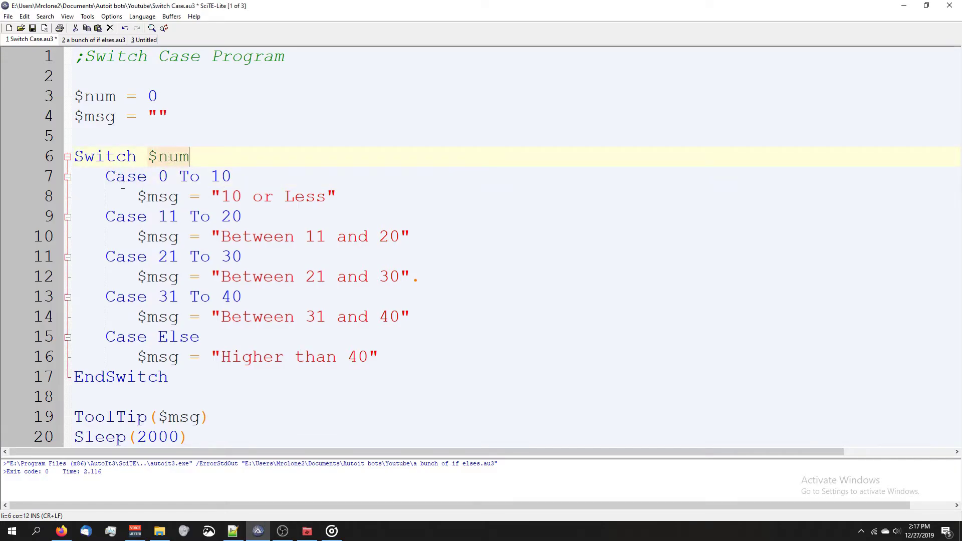
pyautogui.doubleClick(127, 176)
pyautogui.hotkey('ctrl', 'v')
pyautogui.click(301, 157)
pyautogui.doubleClick(119, 217)
pyautogui.hotkey('ctrl', 'v')
# - Paste $num over Case on lines 11 and 13, undo a stray paste, and review lines 5–20
pyautogui.doubleClick(119, 256)
pyautogui.hotkey('ctrl', 'v')
pyautogui.click(126, 297)
pyautogui.hotkey('ctrl', 'v')
pyautogui.hotkey('ctrl', 'z')
pyautogui.doubleClick(123, 296)
pyautogui.hotkey('ctrl', 'v')
pyautogui.click(268, 260)
pyautogui.moveTo(75, 176); pyautogui.dragTo(406, 331)
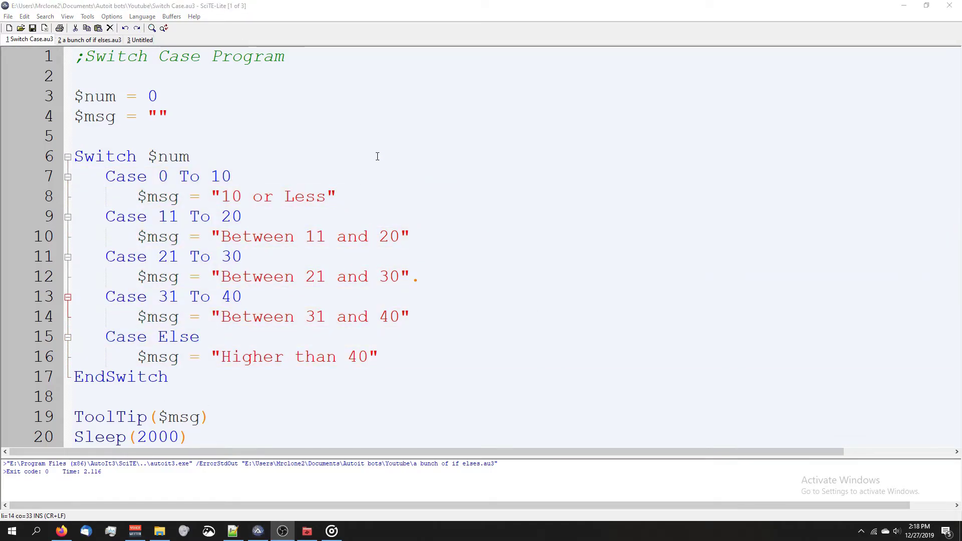
pyautogui.moveTo(133, 136); pyautogui.dragTo(414, 444)
pyautogui.click(376, 371)
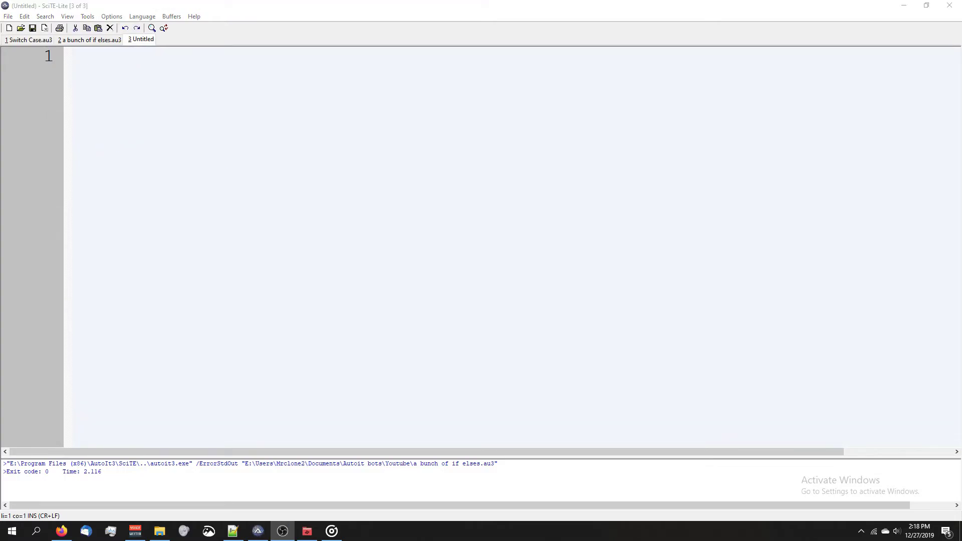
# - Write the comment header, $num = 0 and $msg = "" lines
pyautogui.click(220, 145)
pyautogui.write(';Switch program')
pyautogui.press('Return')
pyautogui.press('Return')
pyautogui.write('$num =')
pyautogui.press('BackSpace')
pyautogui.write('= 0')
pyautogui.press('Return')
pyautogui.write('$msg = ""')
pyautogui.press('Return')
pyautogui.press('Return')
pyautogui.write('Swtri')
# - Add Switch $num with Case 0 To 10 through Case Else blocks
pyautogui.press('BackSpace')
pyautogui.press('BackSpace')
pyautogui.press('BackSpace')
pyautogui.write('itch $num')
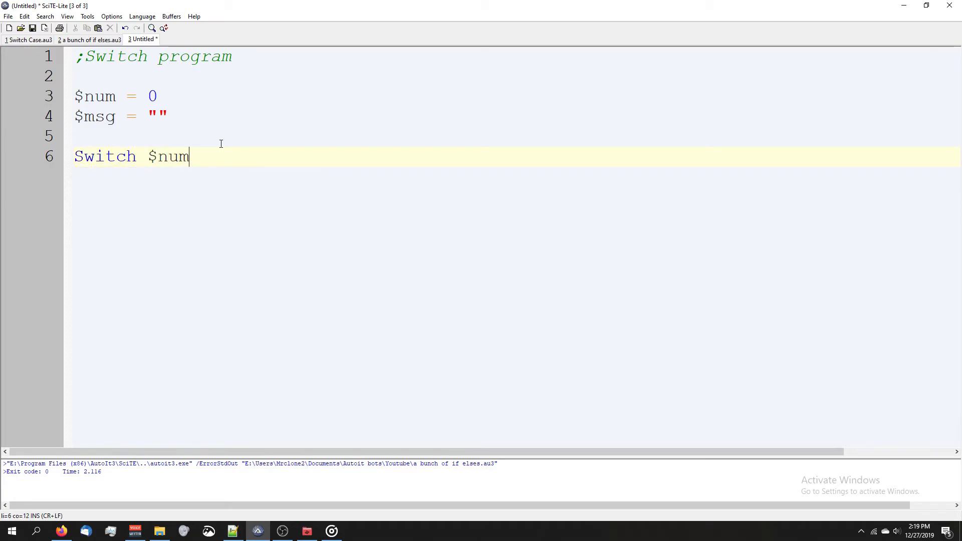
pyautogui.press('BackSpace')
pyautogui.press('BackSpace')
pyautogui.press('BackSpace')
pyautogui.write('msg')
pyautogui.press('BackSpace')
pyautogui.press('BackSpace')
pyautogui.press('BackSpace')
pyautogui.write('num')
pyautogui.press('Return')
pyautogui.write('Cae')
pyautogui.press('BackSpace')
pyautogui.write('se 0 To 10')
pyautogui.press('Return')
pyautogui.write('$msg = "Between 1')
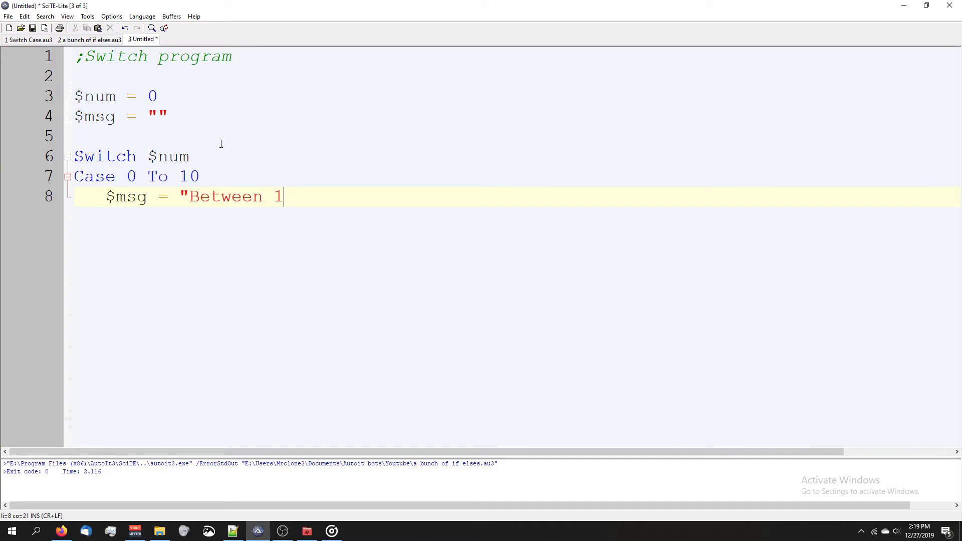
pyautogui.press('BackSpace')
pyautogui.write('0 and 10"')
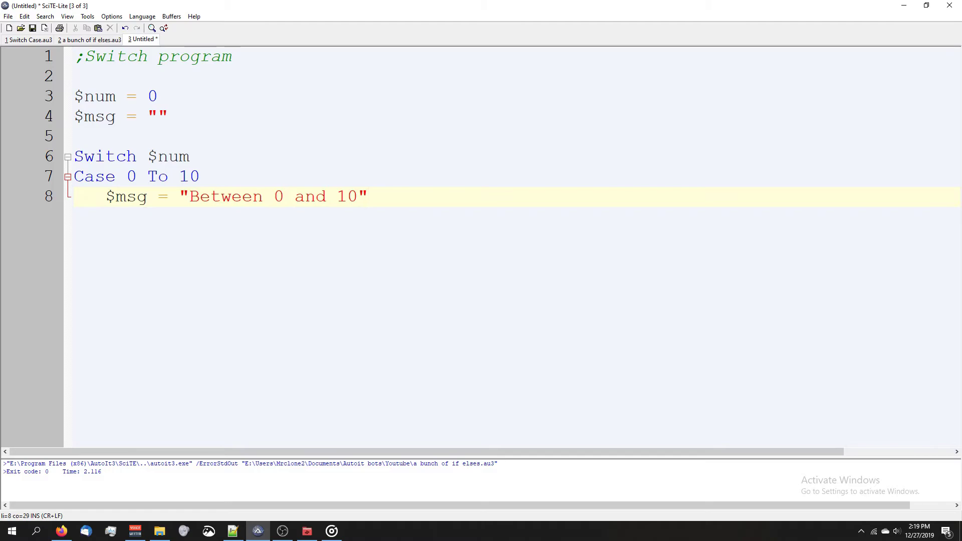
pyautogui.hotkey('ctrl', 'v')
# - Indent the Case blocks and close them with EndSwitch
pyautogui.moveTo(84, 176); pyautogui.dragTo(463, 368)
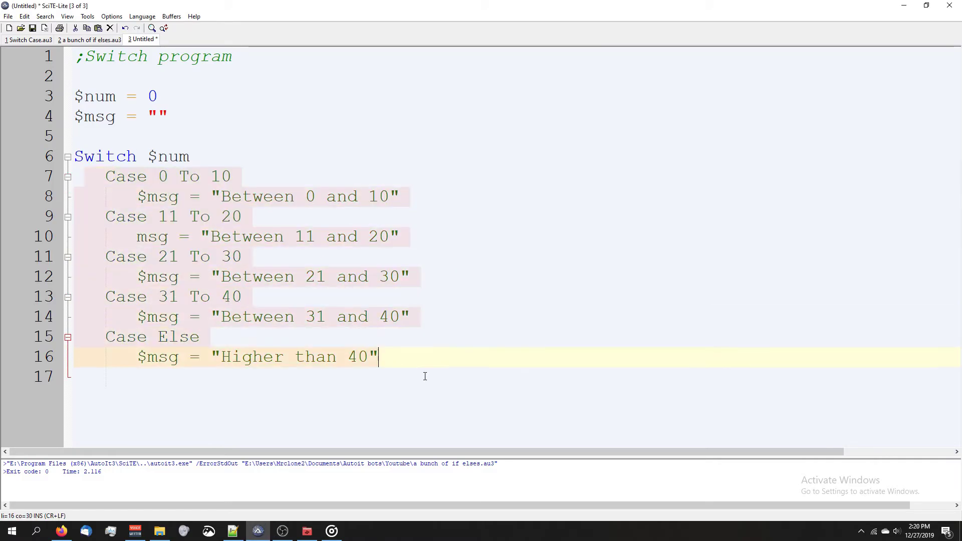
pyautogui.click(463, 369)
pyautogui.press('Return')
pyautogui.press('BackSpace')
pyautogui.press('BackSpace')
pyautogui.write('EndSw')
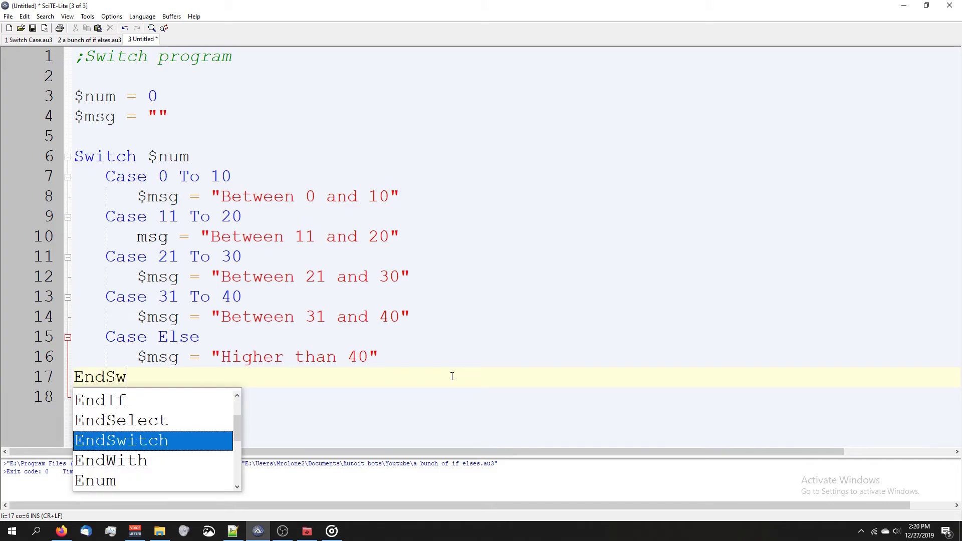
pyautogui.press('Return')
pyautogui.press('Return')
pyautogui.press('Return')
pyautogui.moveTo(138, 196)
pyautogui.mouseDown()
pyautogui.moveTo(339, 140)
pyautogui.moveTo(410, 277)
pyautogui.mouseUp()
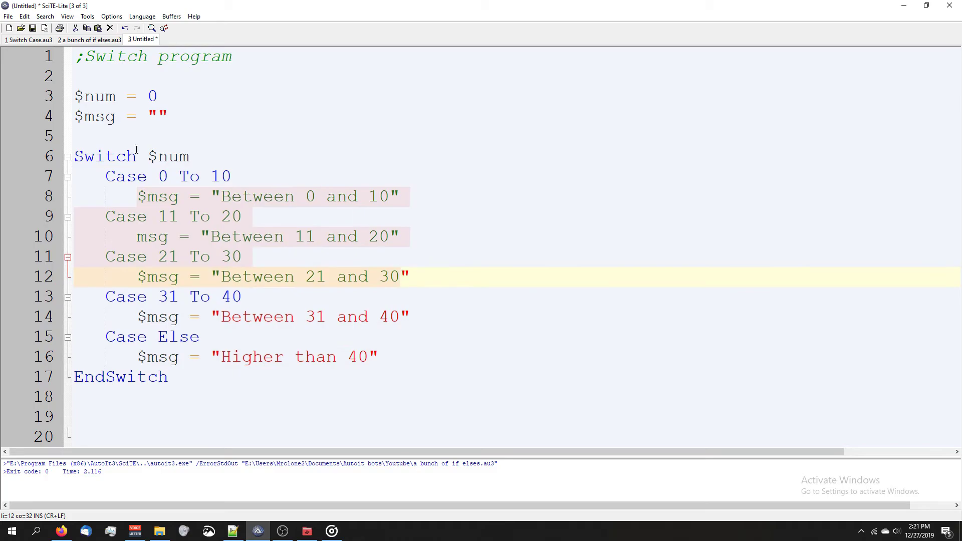
pyautogui.click(174, 156)
# - Add ToolTip($msg) and Sleep(2000) below EndSwitch
pyautogui.click(189, 421)
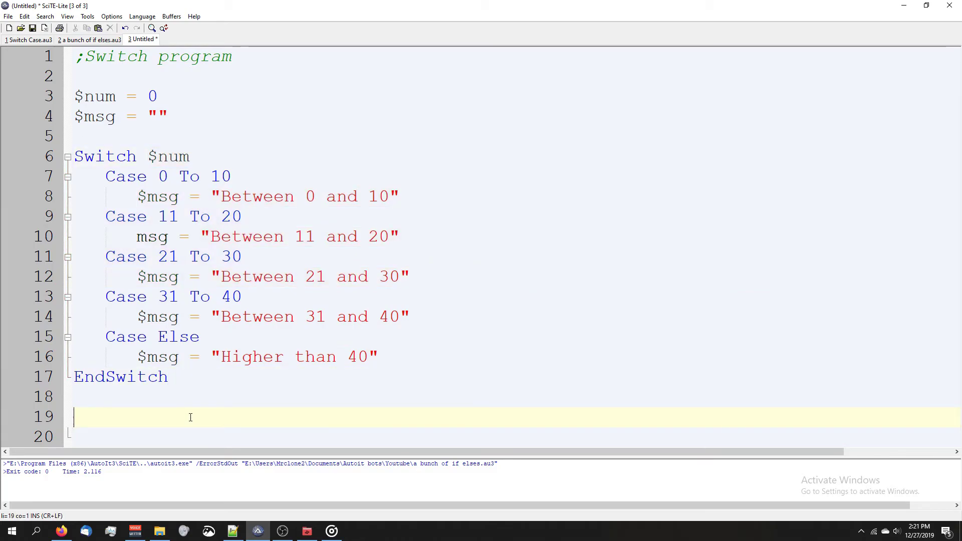
pyautogui.write('Too')
pyautogui.press('Return')
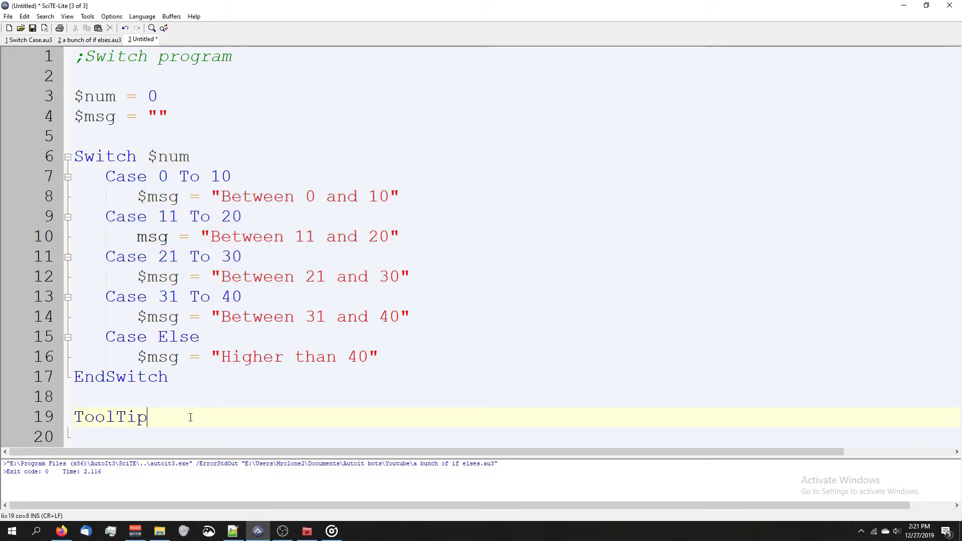
pyautogui.write('($msg)')
pyautogui.press('Return')
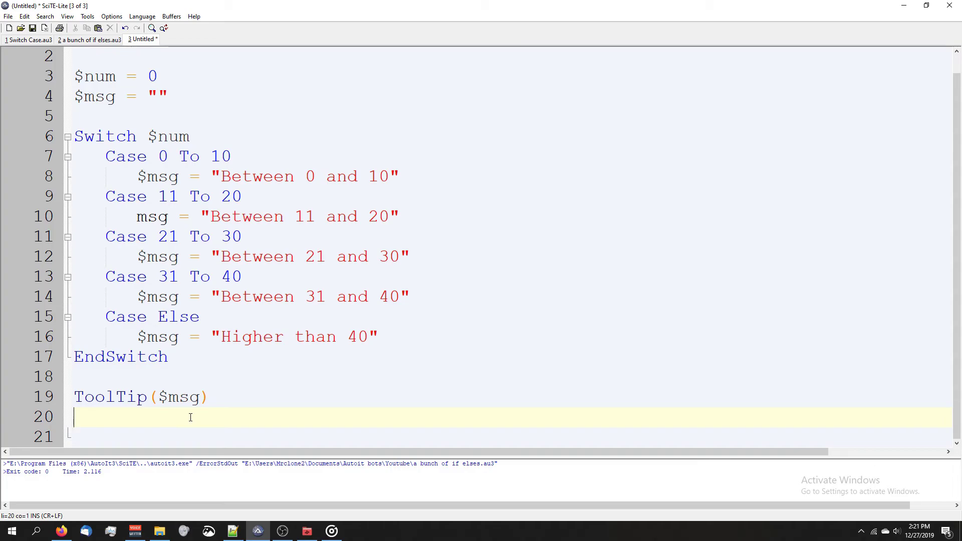
pyautogui.write('Sleep(2000)')
pyautogui.scroll(1, 191, 417)
# - Save the new script as Switch.au3
pyautogui.click(196, 94)
pyautogui.click(391, 111)
pyautogui.click(609, 159)
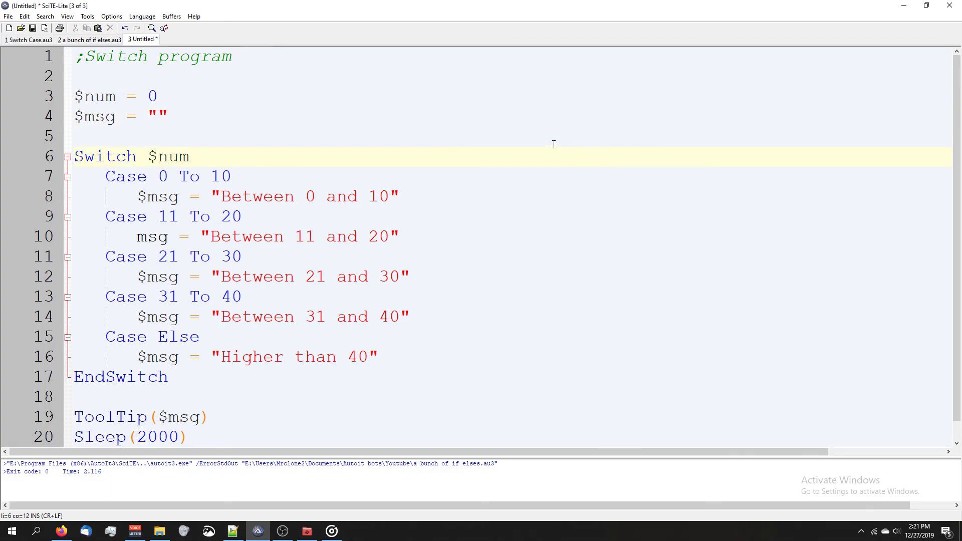
pyautogui.click(477, 121)
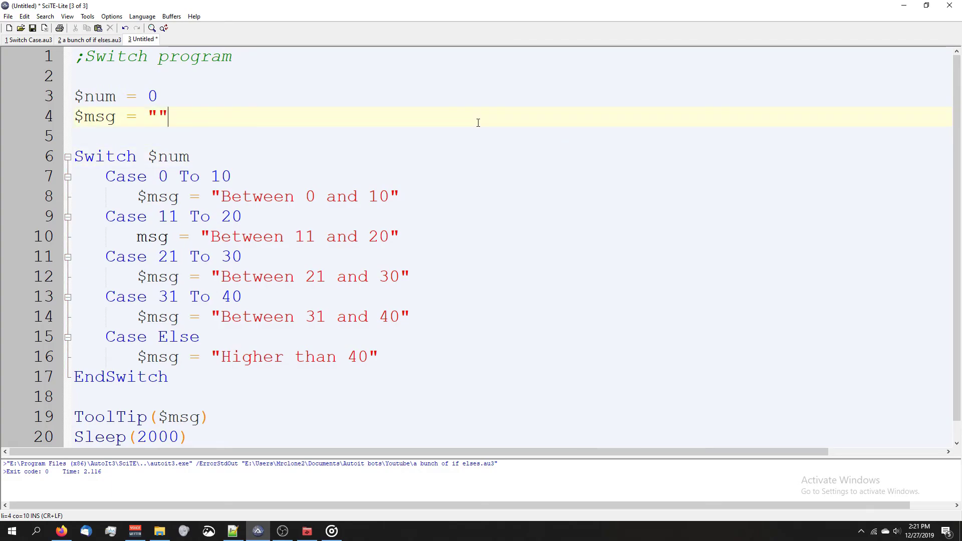
pyautogui.hotkey('ctrl', 's')
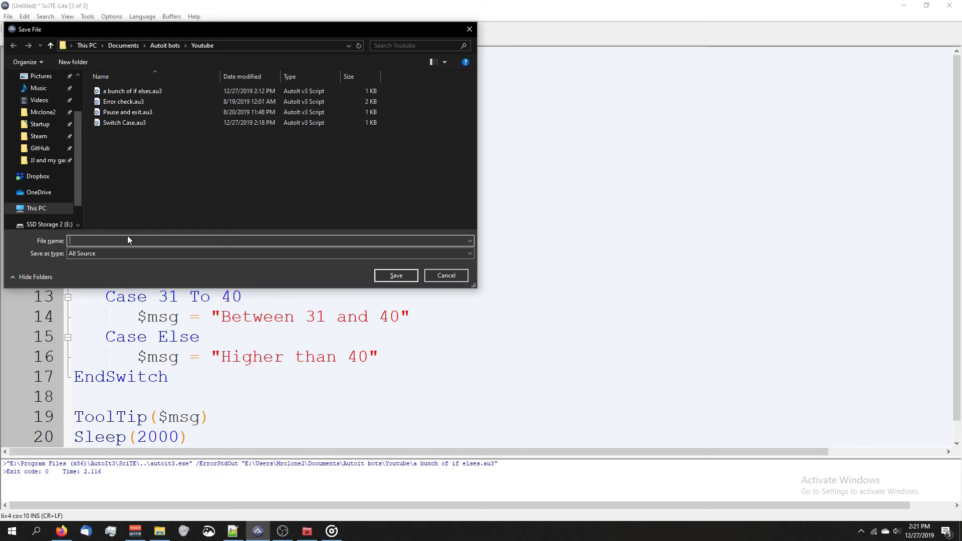
pyautogui.write('Switch.au3')
pyautogui.press('Return')
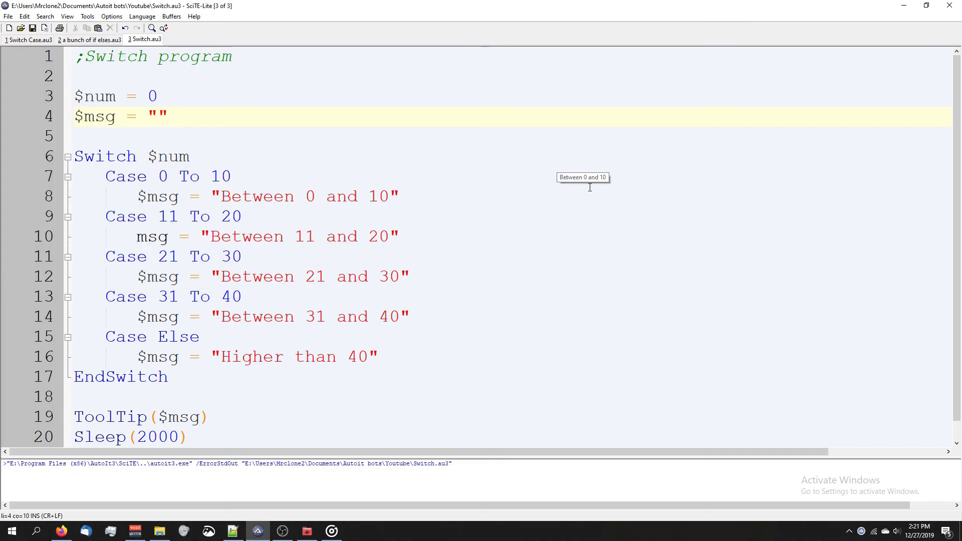
# - Change $num to 11 on line 3 and run the script
pyautogui.click(135, 97)
pyautogui.click(154, 96)
pyautogui.press('BackSpace')
pyautogui.write('11')
pyautogui.press('F5')
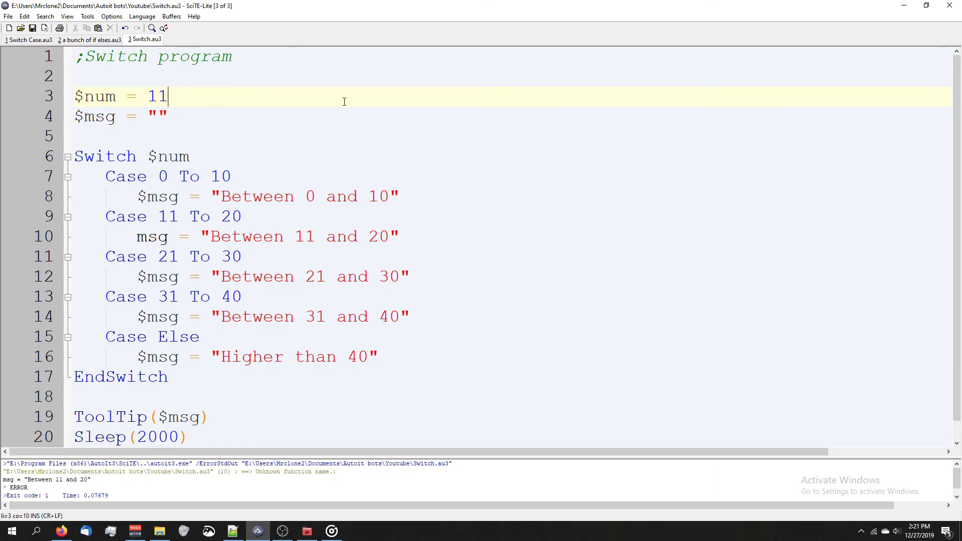
# - Add the missing $ before msg on line 10 and rerun
pyautogui.click(414, 156)
pyautogui.click(137, 237)
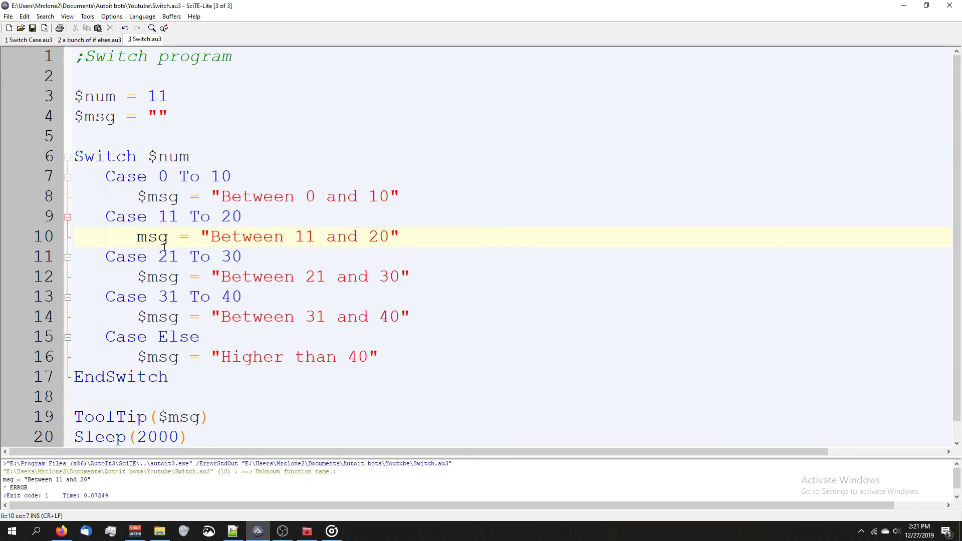
pyautogui.write('$')
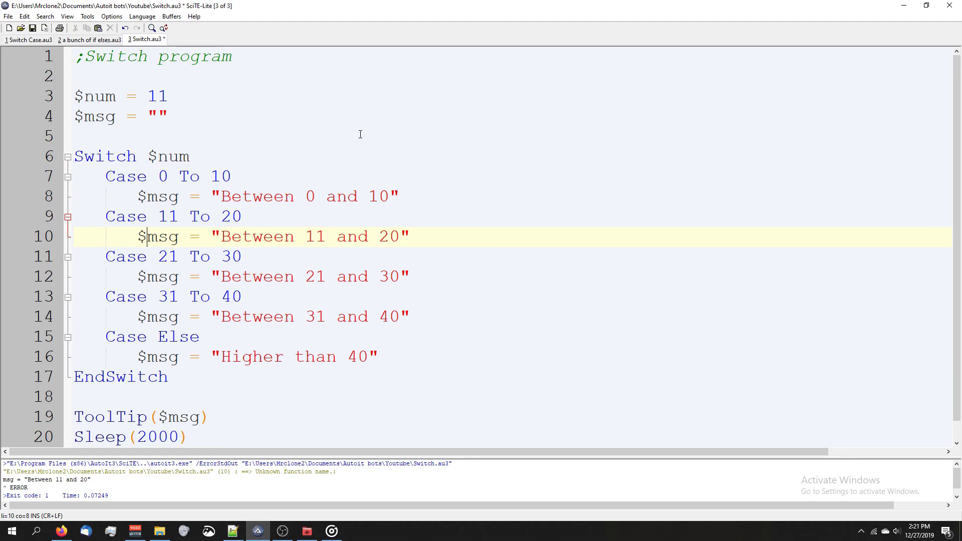
pyautogui.click(488, 156)
pyautogui.press('F5')
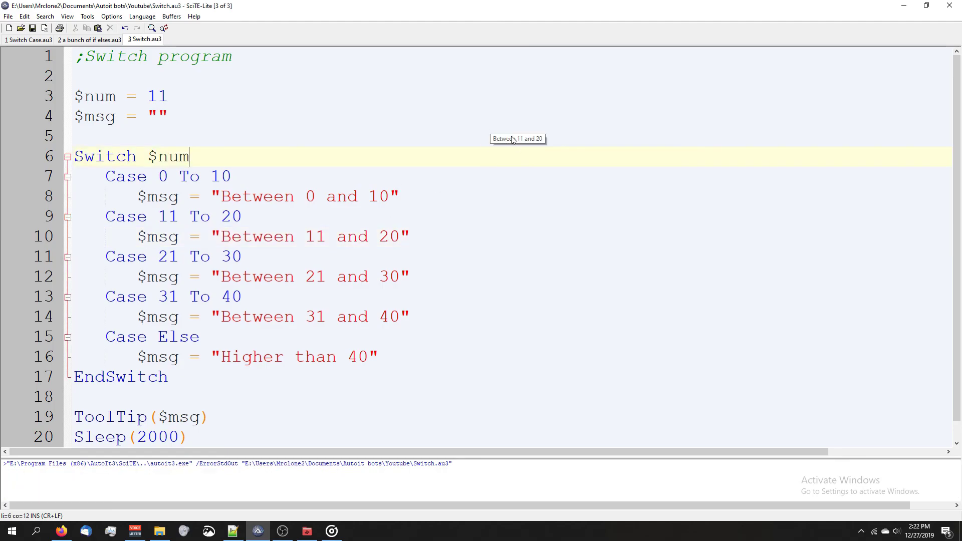
# - Rerun the script with $num set to 21, 31 and then 41
pyautogui.click(193, 97)
pyautogui.click(155, 90)
pyautogui.press('BackSpace')
pyautogui.write('2')
pyautogui.press('F5')
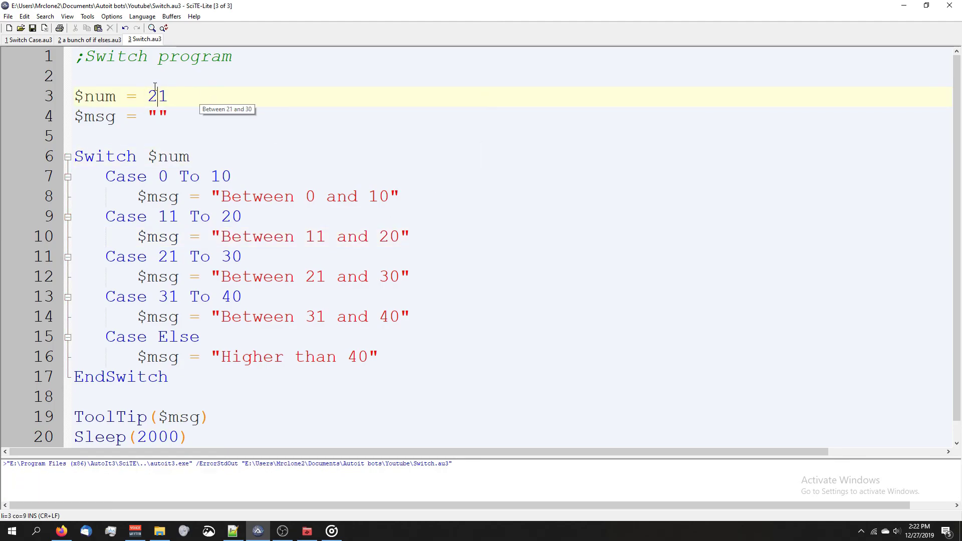
pyautogui.press('BackSpace')
pyautogui.write('3')
pyautogui.press('F5')
pyautogui.press('BackSpace')
pyautogui.write('4')
pyautogui.press('F5')
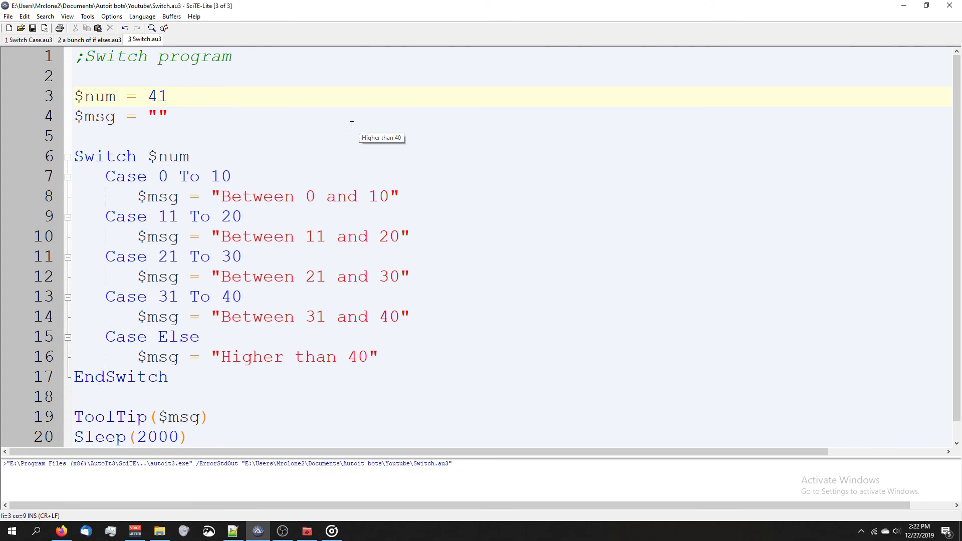